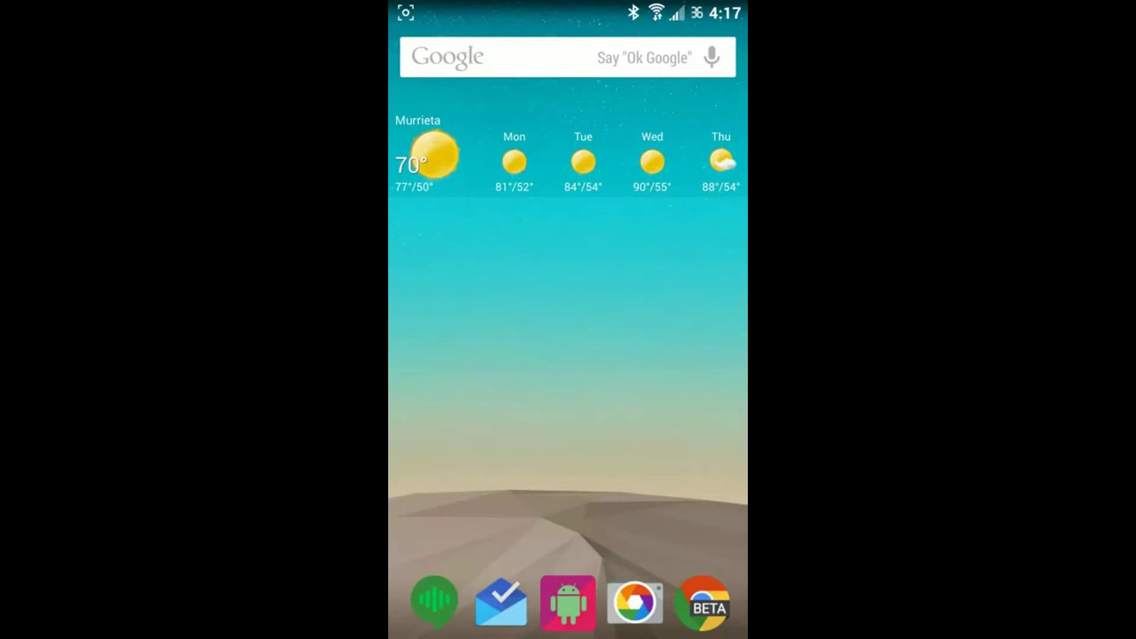
Launch Inbox by Gmail and preview marking the Updates bundle as done without committing
left_click(501, 603)
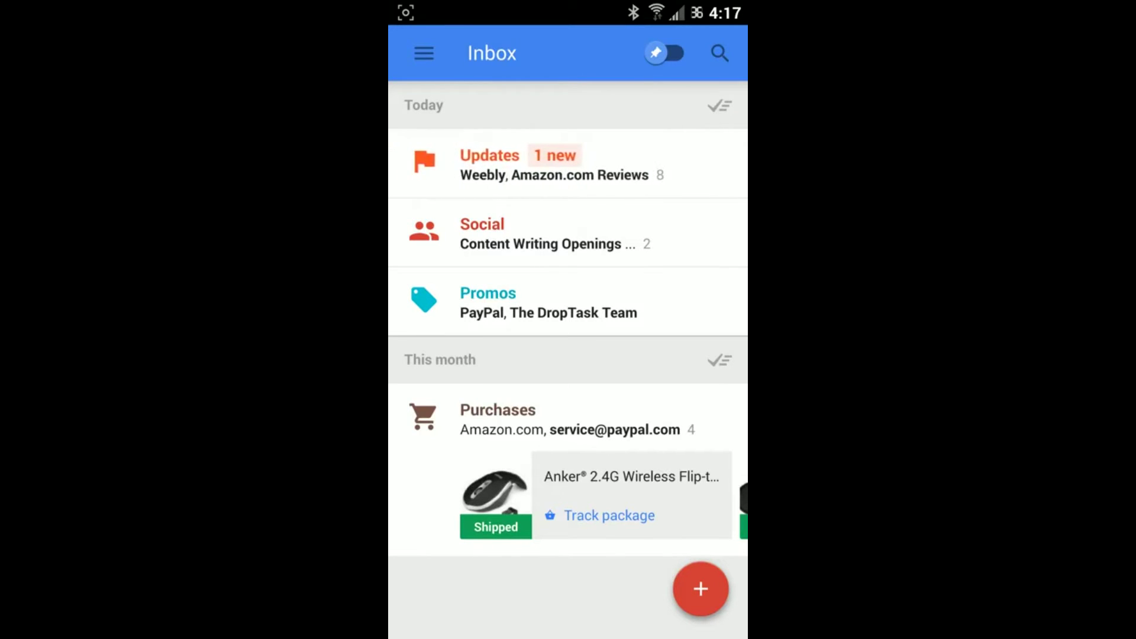
left_click_drag(569, 165, 632, 164)
left_click_drag(532, 164, 740, 164)
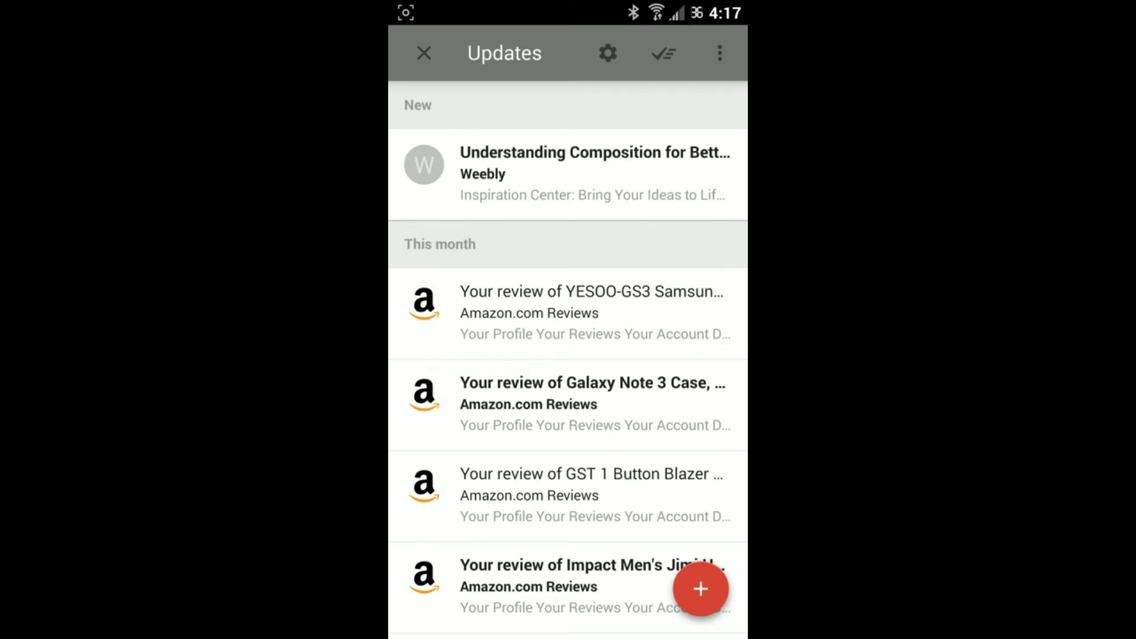
Preview done and snooze on the YESOO review, then return to the main inbox
mouse_move(462, 314)
left_mouse_down()
mouse_move(601, 313)
mouse_move(411, 313)
left_mouse_up()
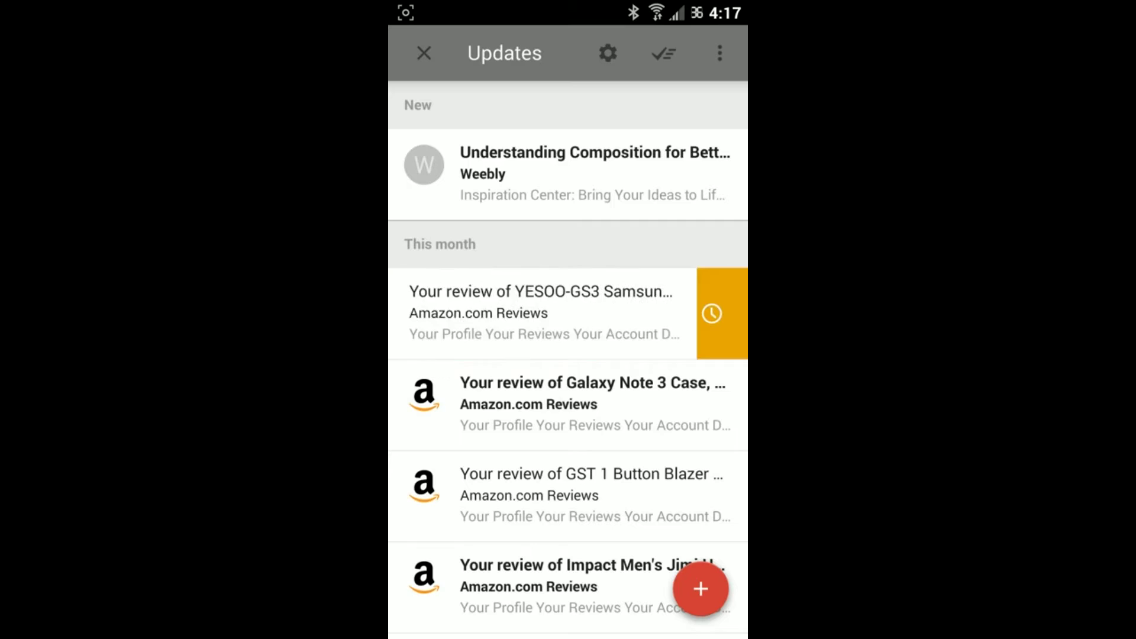
mouse_move(659, 313)
left_mouse_down()
mouse_move(403, 313)
mouse_move(710, 313)
left_mouse_up()
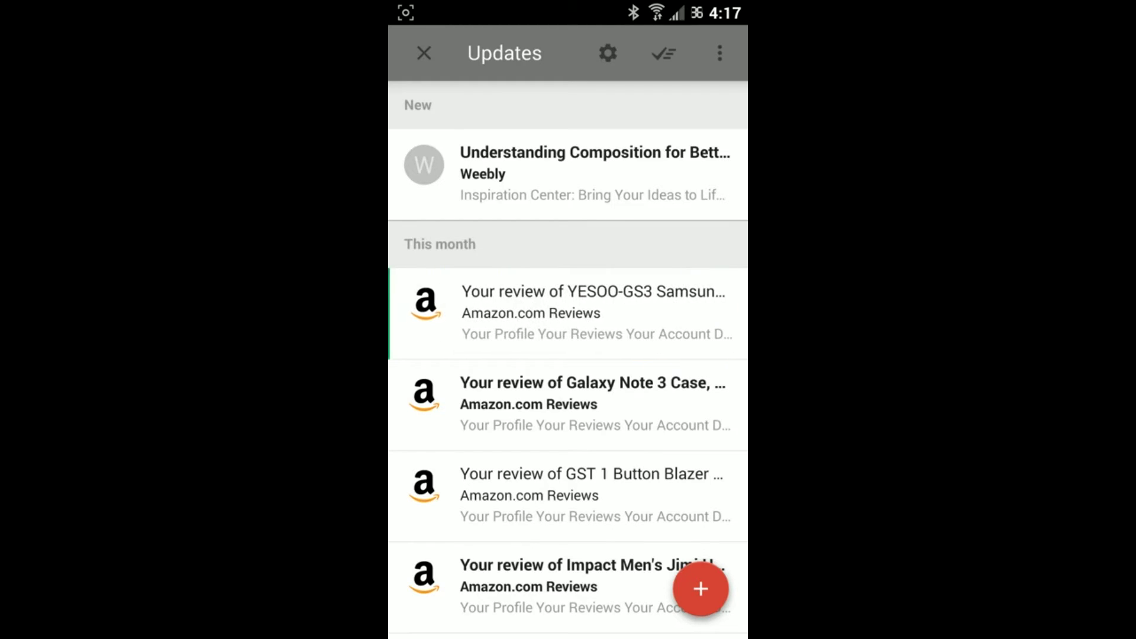
key("Escape")
left_click(719, 106)
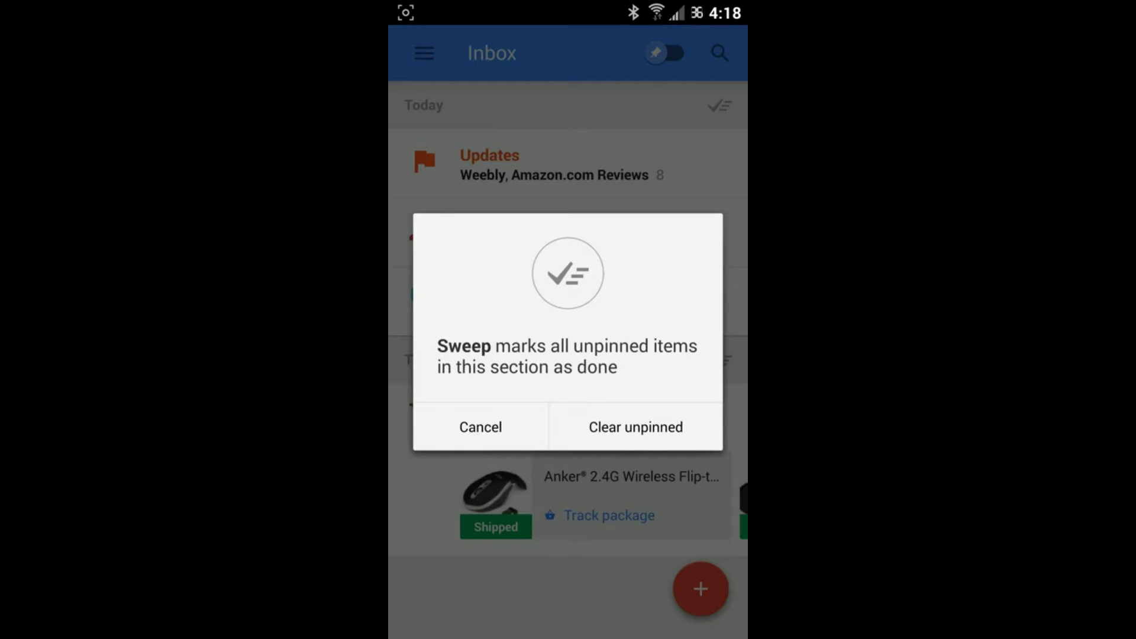
left_click(481, 426)
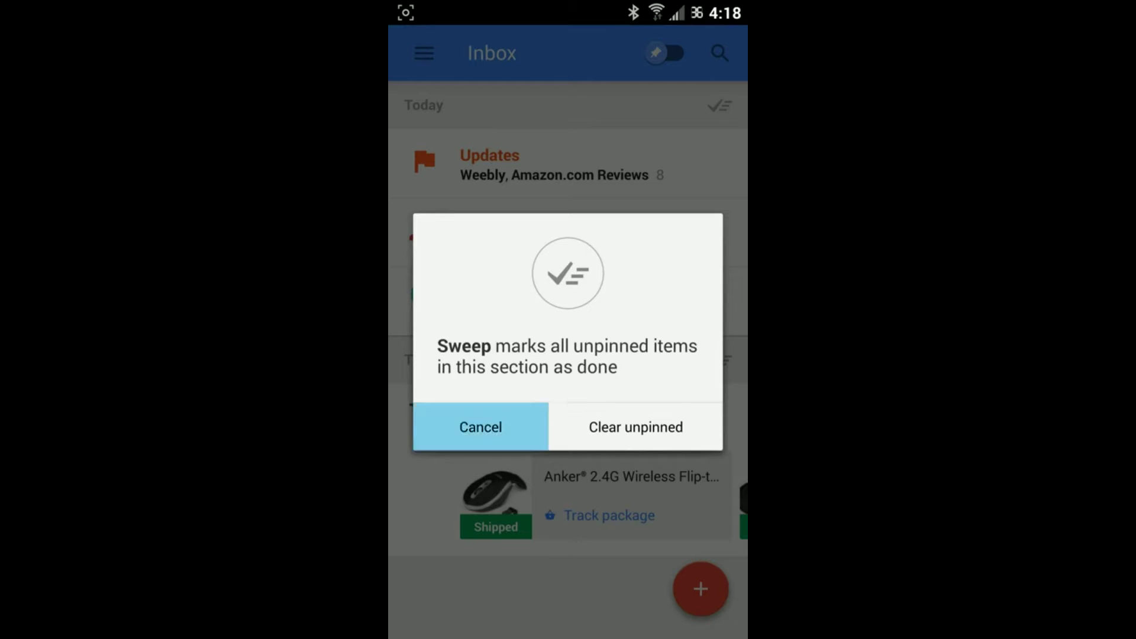
left_click(663, 54)
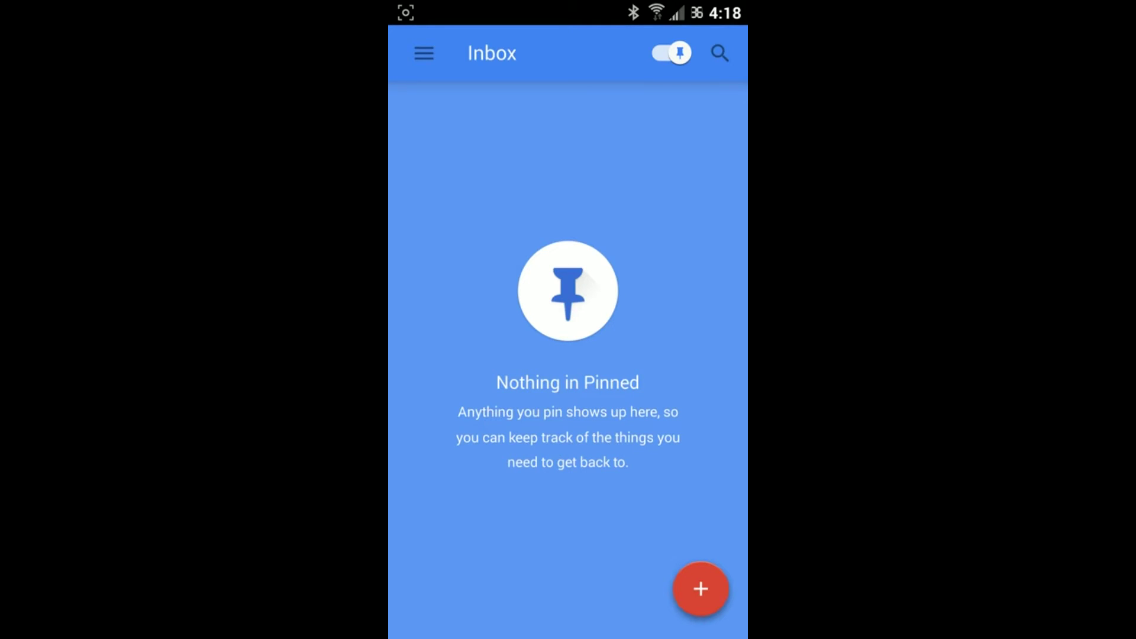
left_click(671, 54)
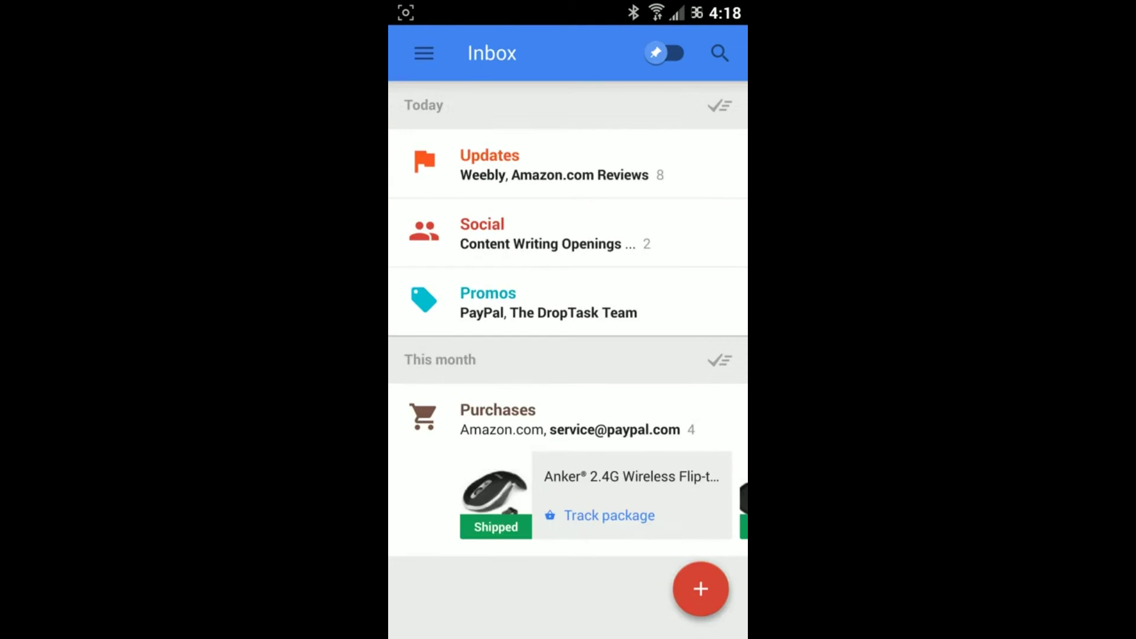
left_click(720, 54)
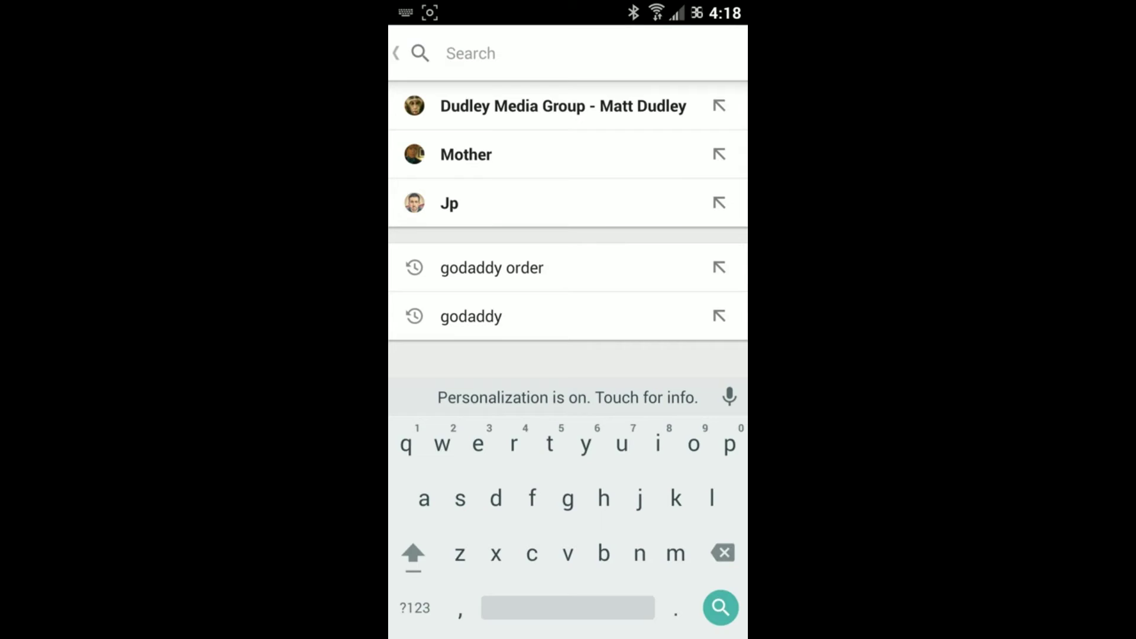
left_click(397, 54)
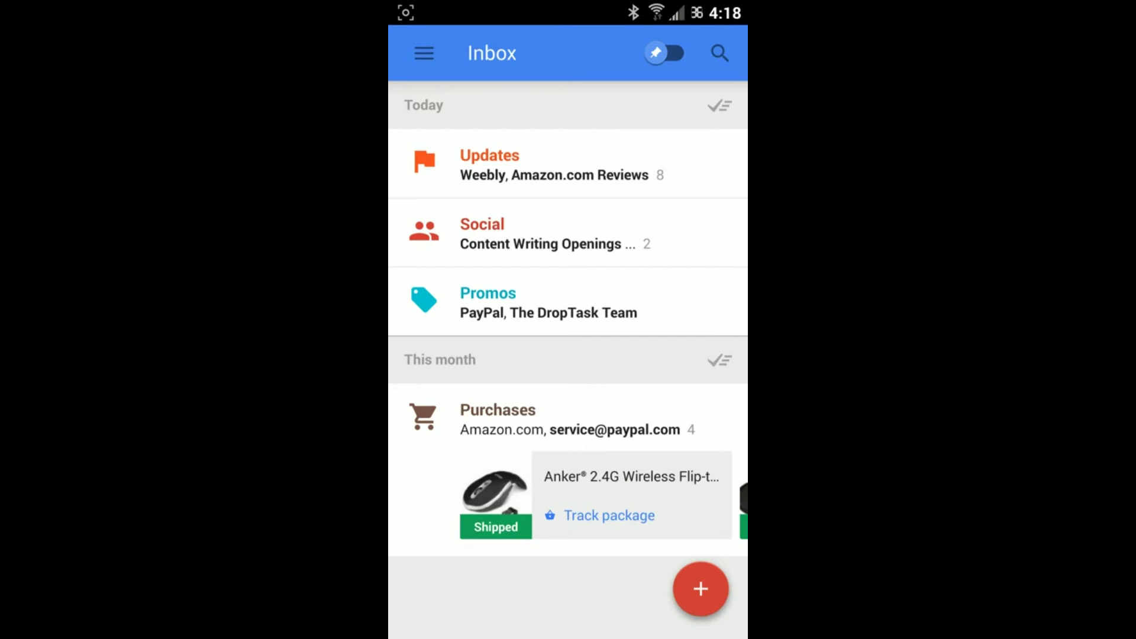
left_click(700, 588)
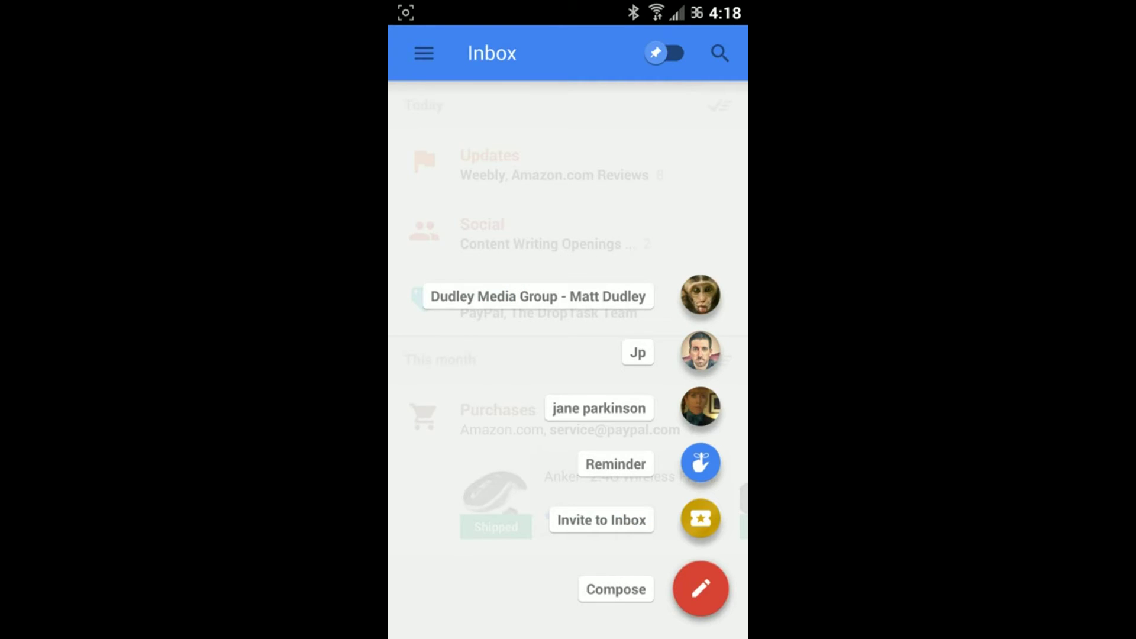
left_click(700, 588)
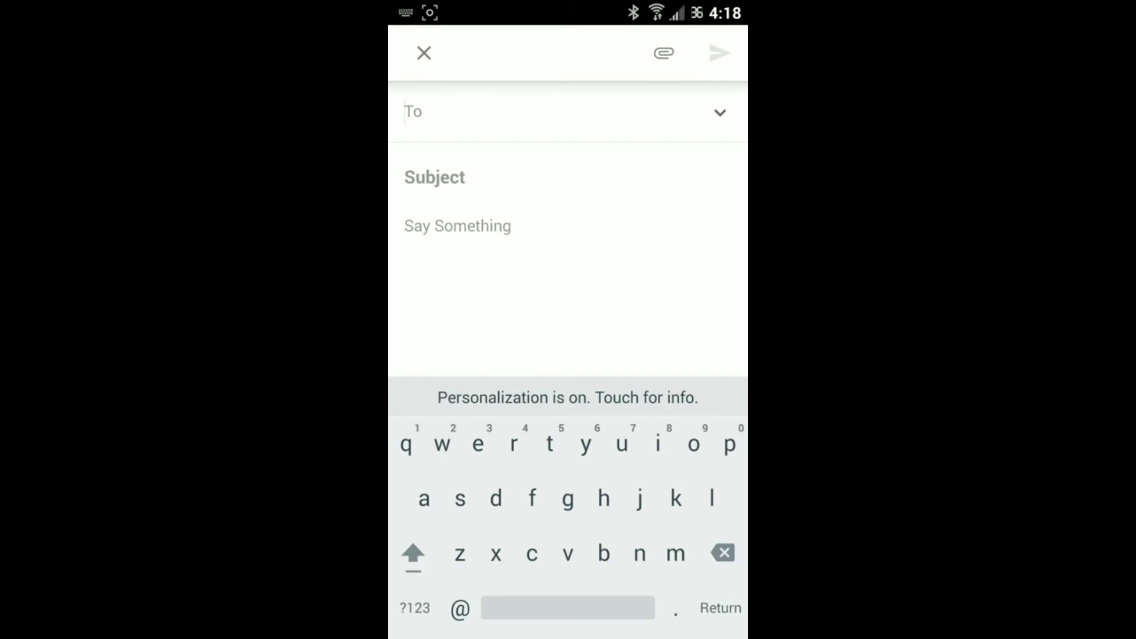
left_click(665, 52)
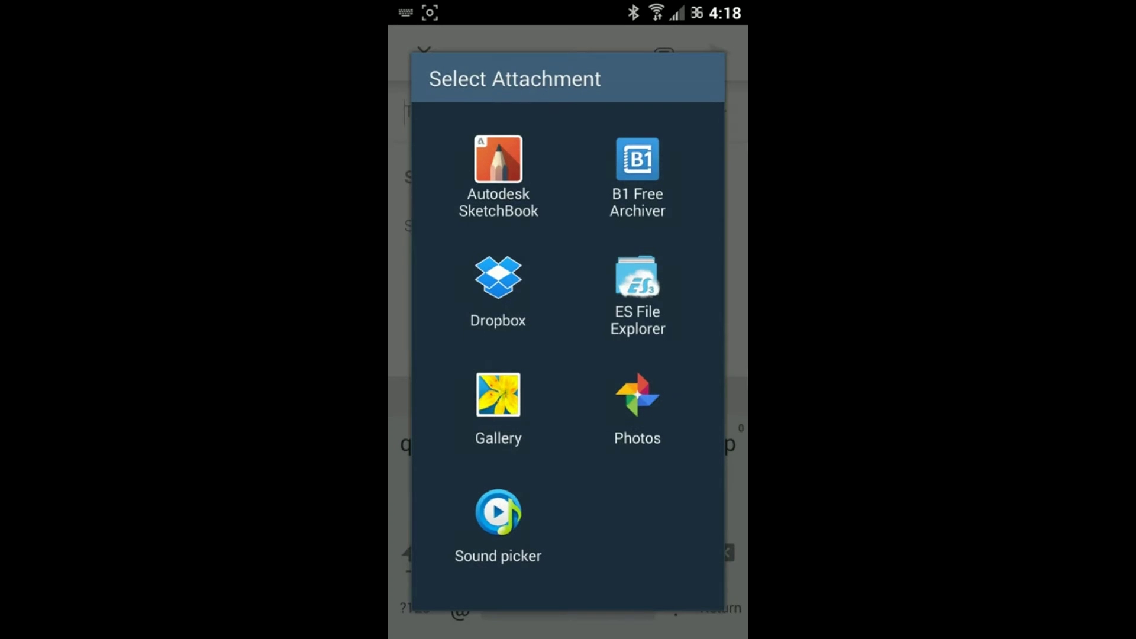
key("Escape")
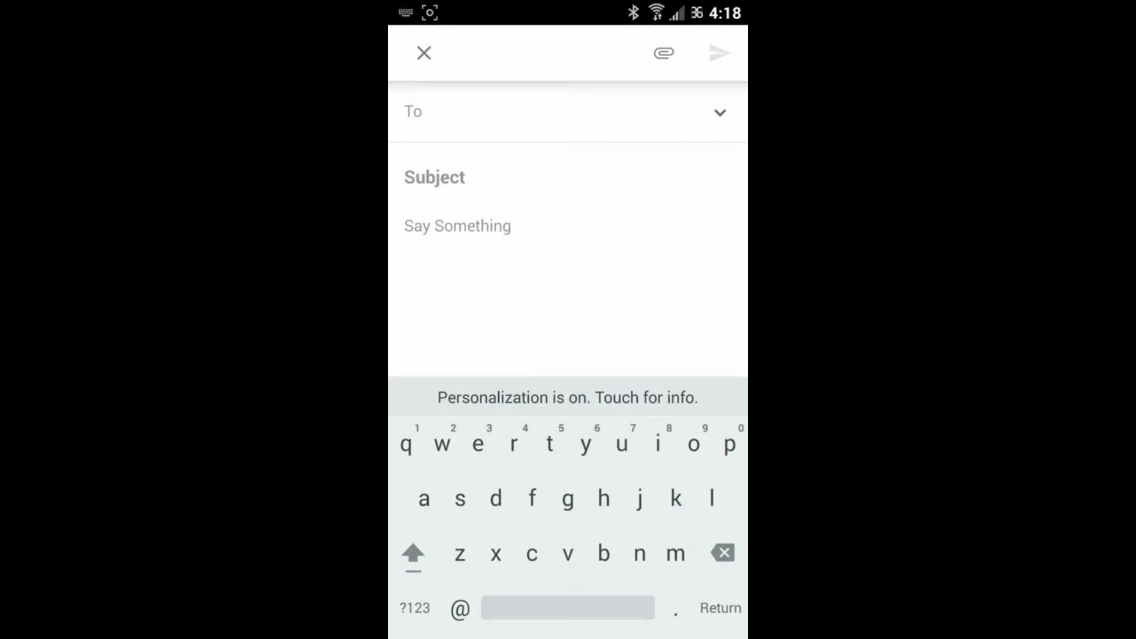
key("Escape")
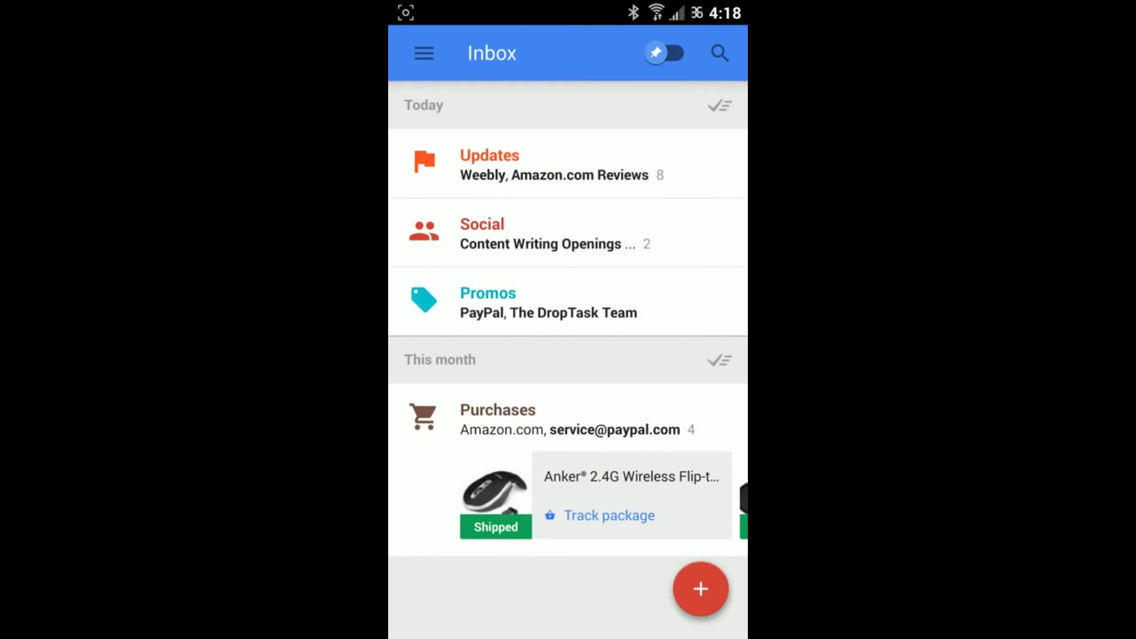
Open the navigation drawer and toggle the account header to view account options, then the folder list
left_click(423, 52)
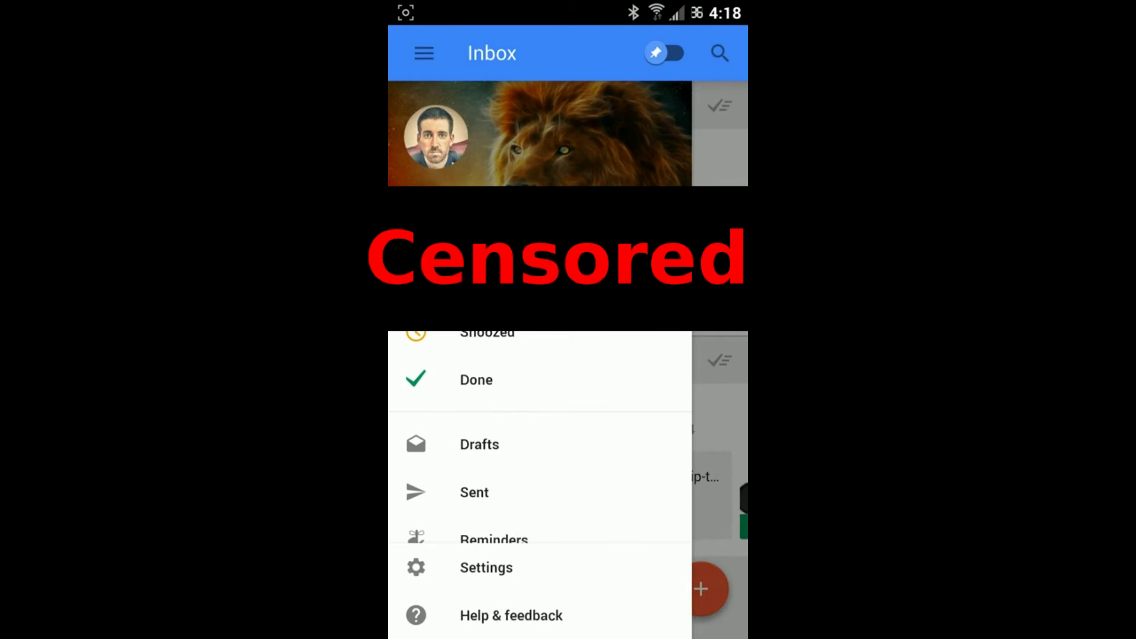
left_click(665, 293)
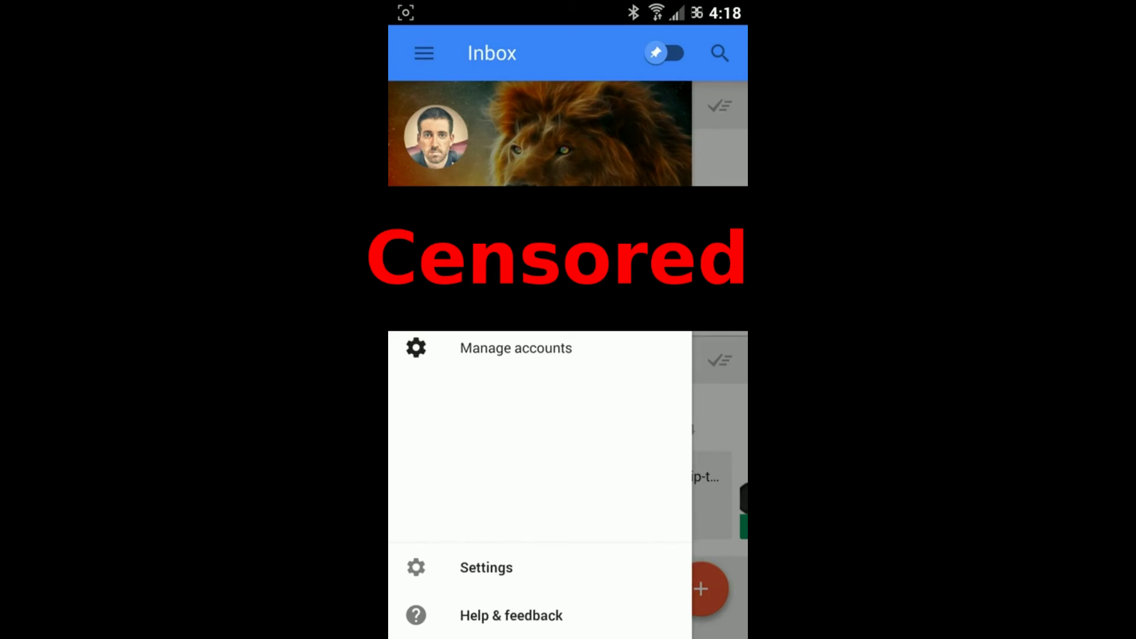
left_click(666, 293)
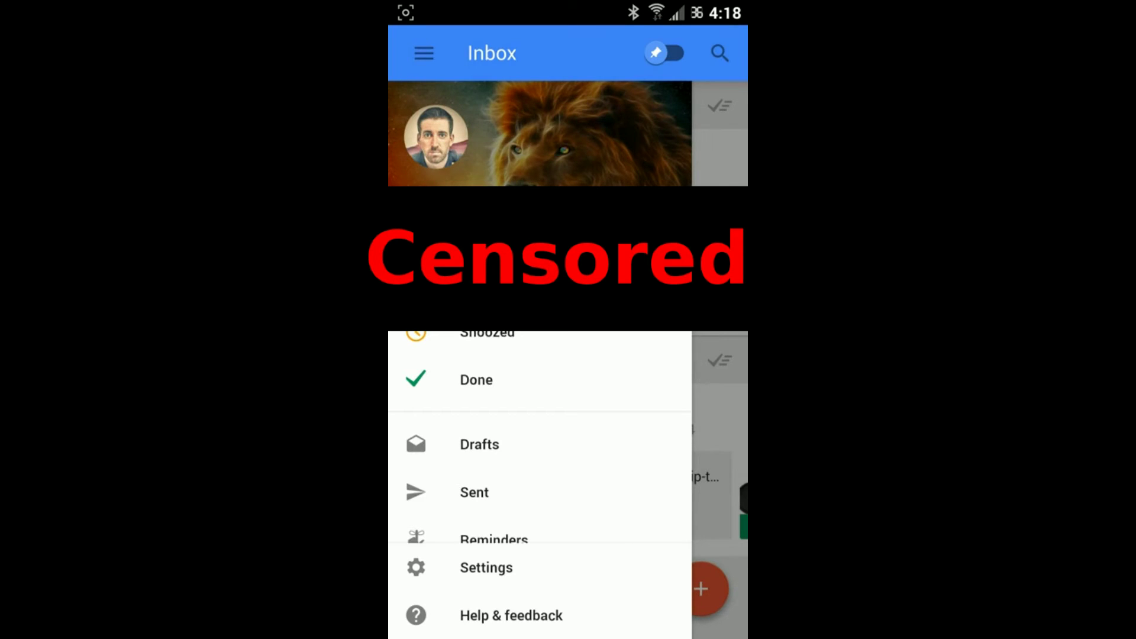
scroll(539, 400, "down", 5)
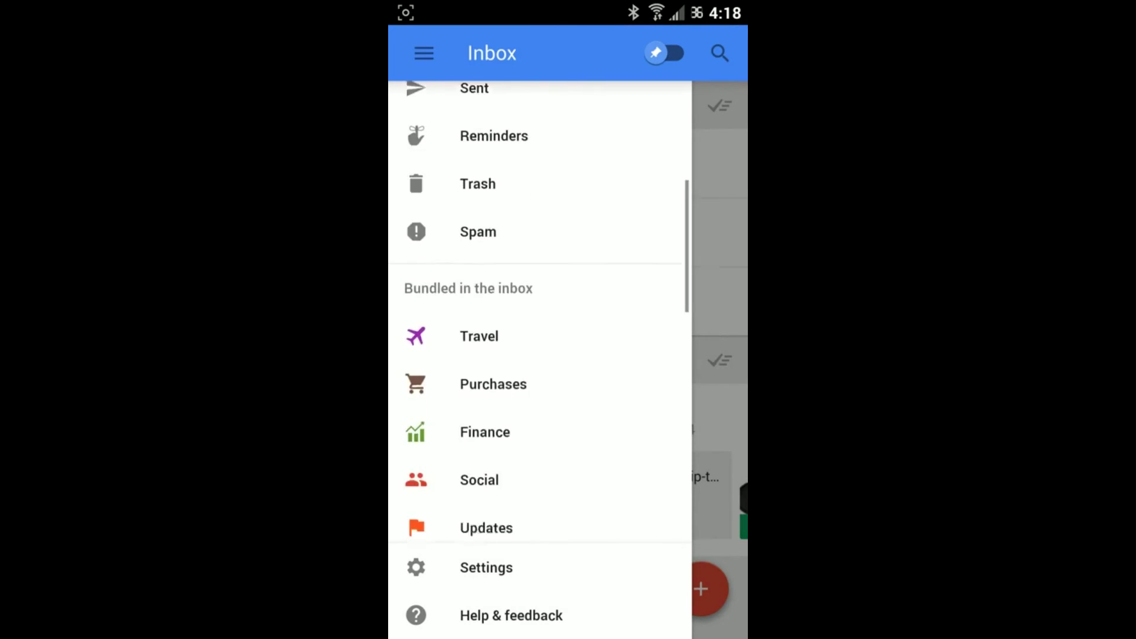
scroll(540, 356, "down", 3)
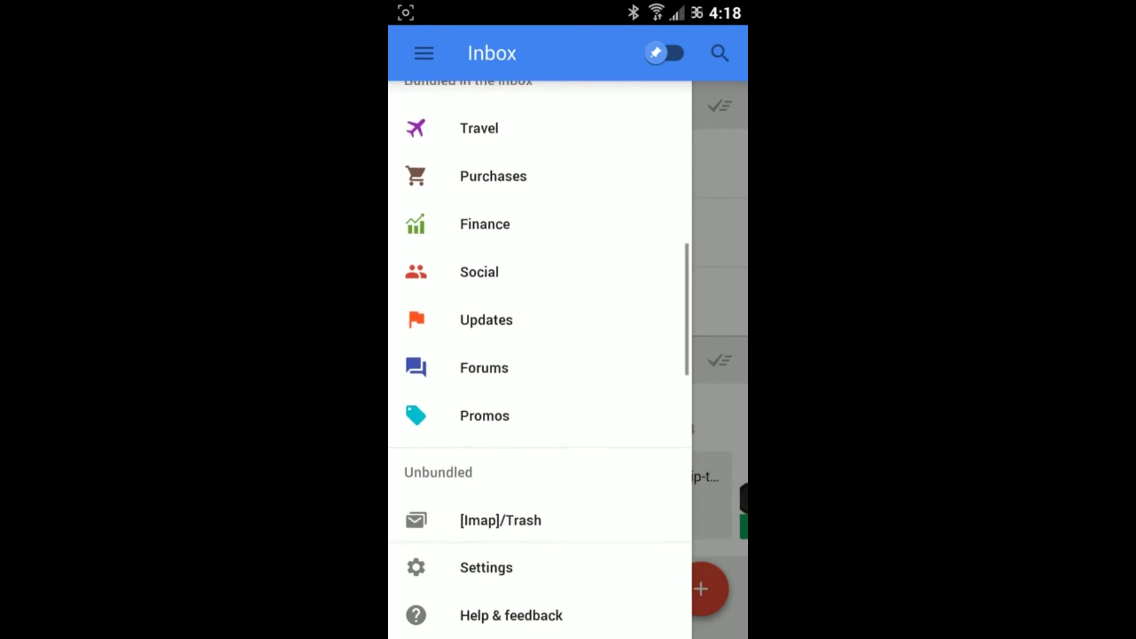
scroll(539, 355, "down", 4)
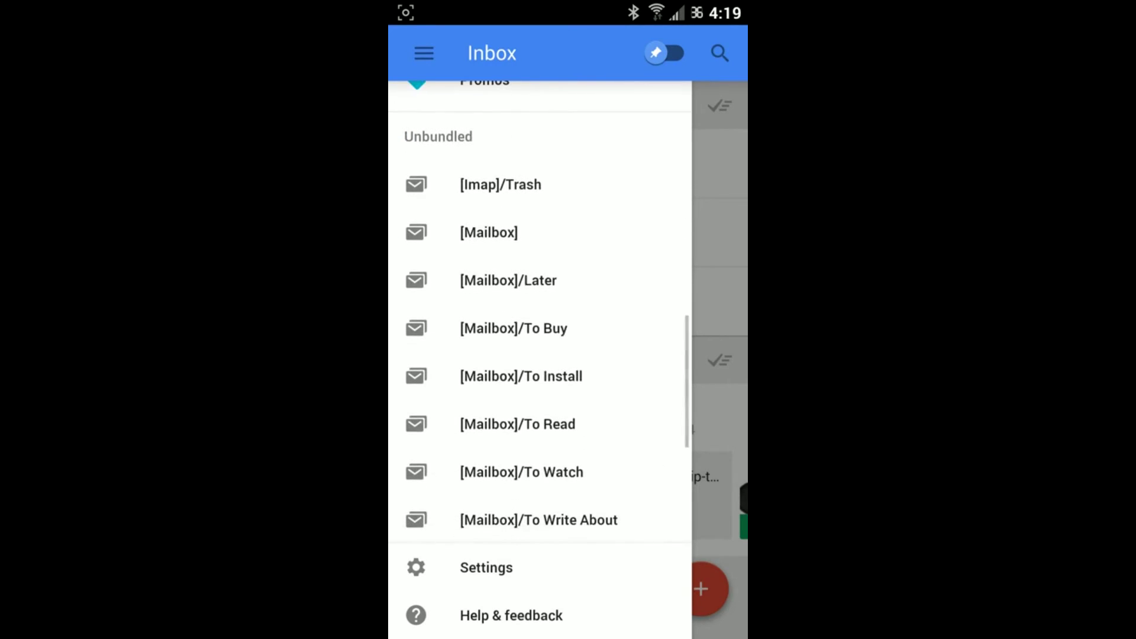
scroll(541, 355, "down", 4)
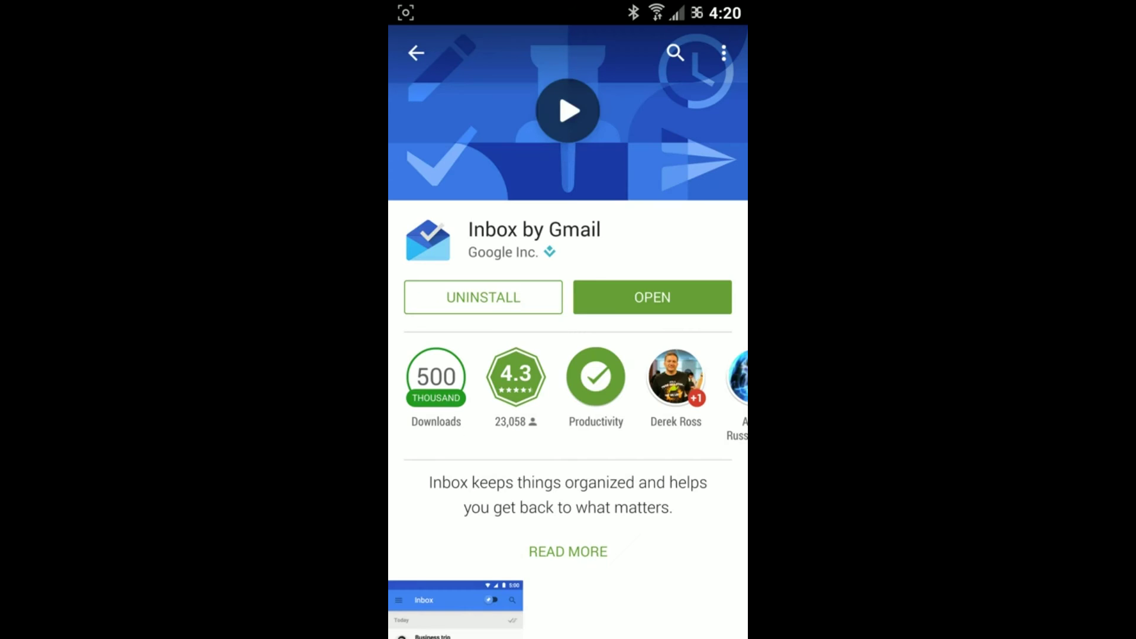
scroll(567, 355, "down", 5)
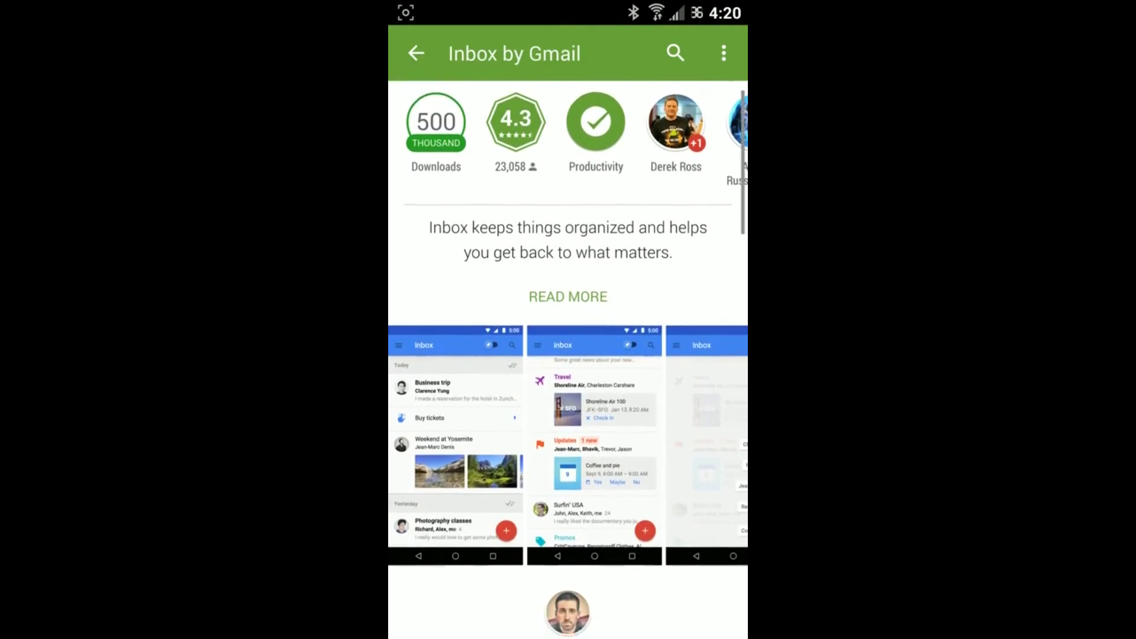
scroll(567, 354, "down", 5)
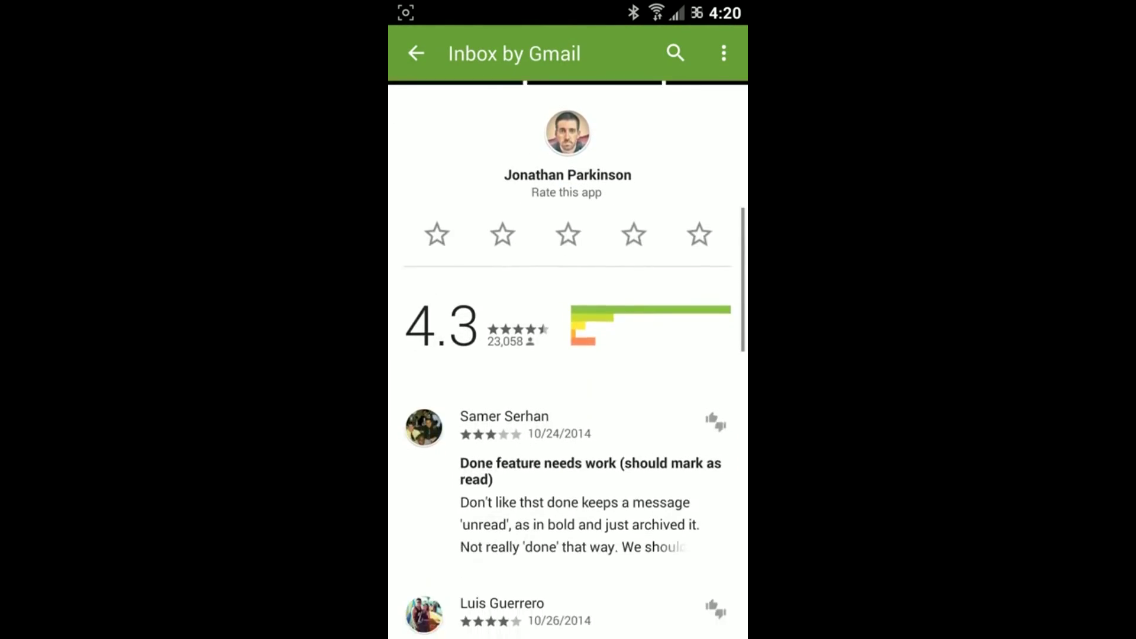
scroll(568, 355, "up", 5)
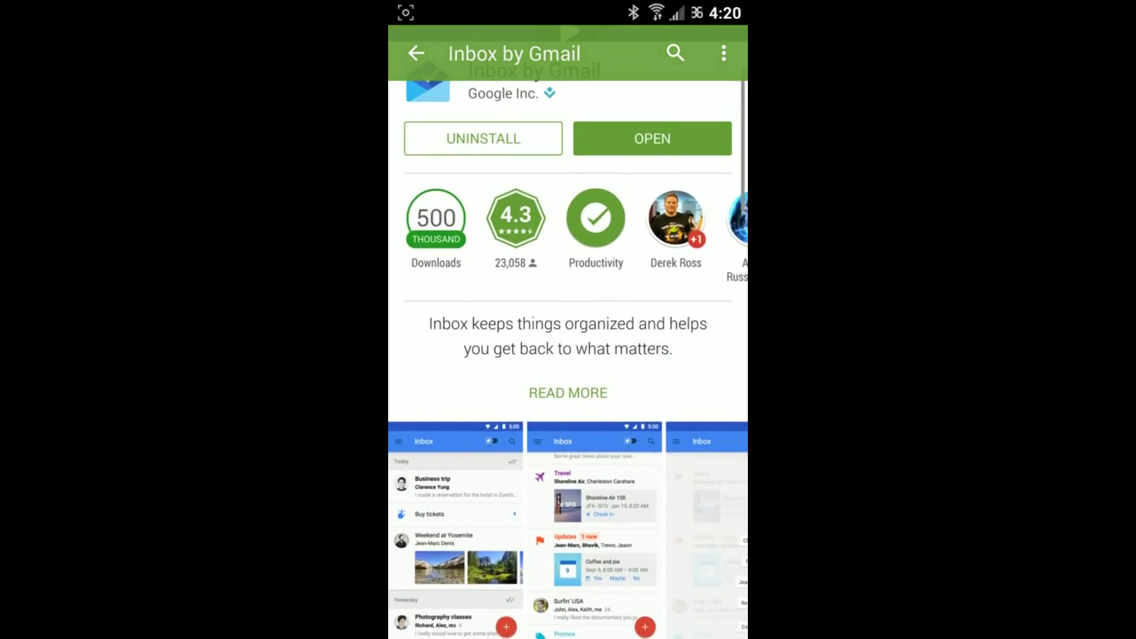
Expand the full app description on the Inbox by Gmail Play Store listing
left_click(567, 393)
scroll(568, 356, "down", 1)
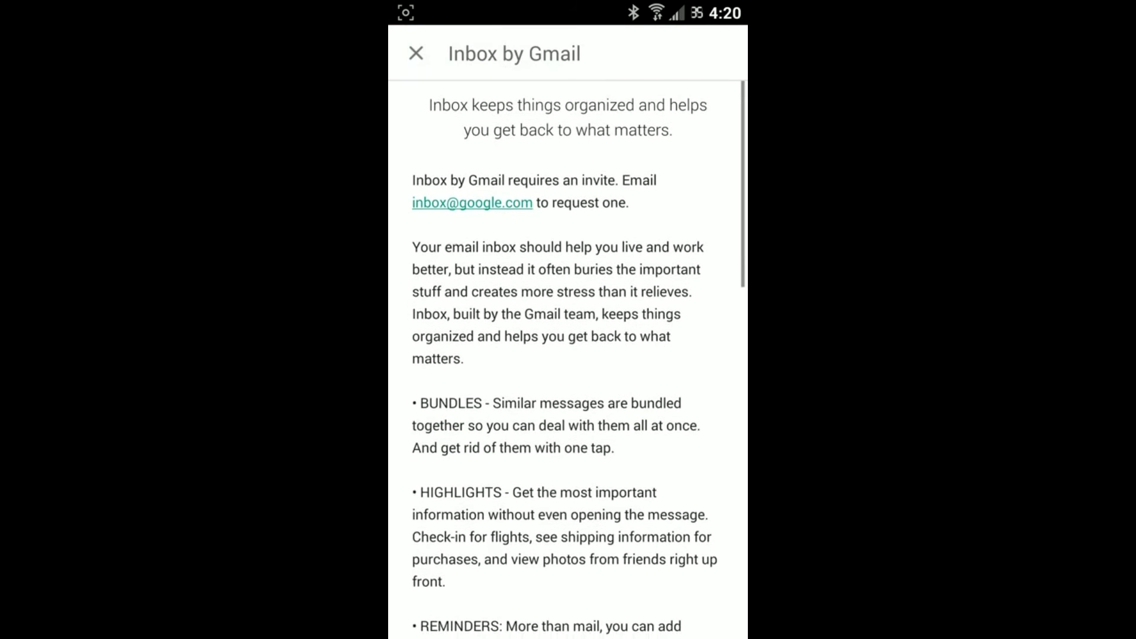
scroll(568, 355, "down", 1)
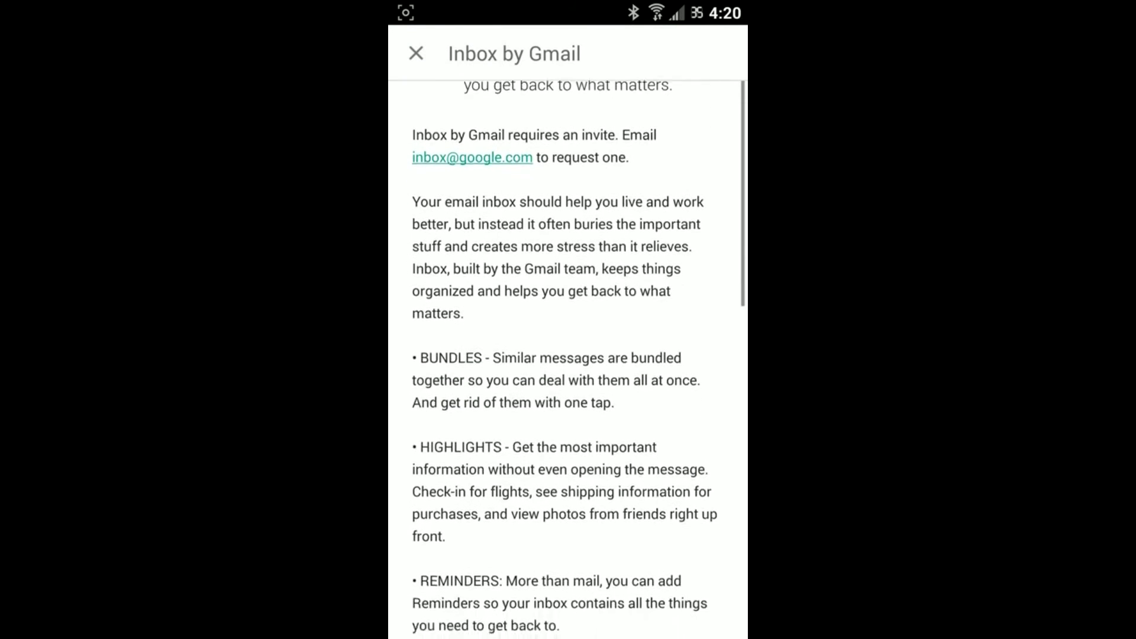
scroll(568, 355, "down", 5)
scroll(569, 355, "down", 5)
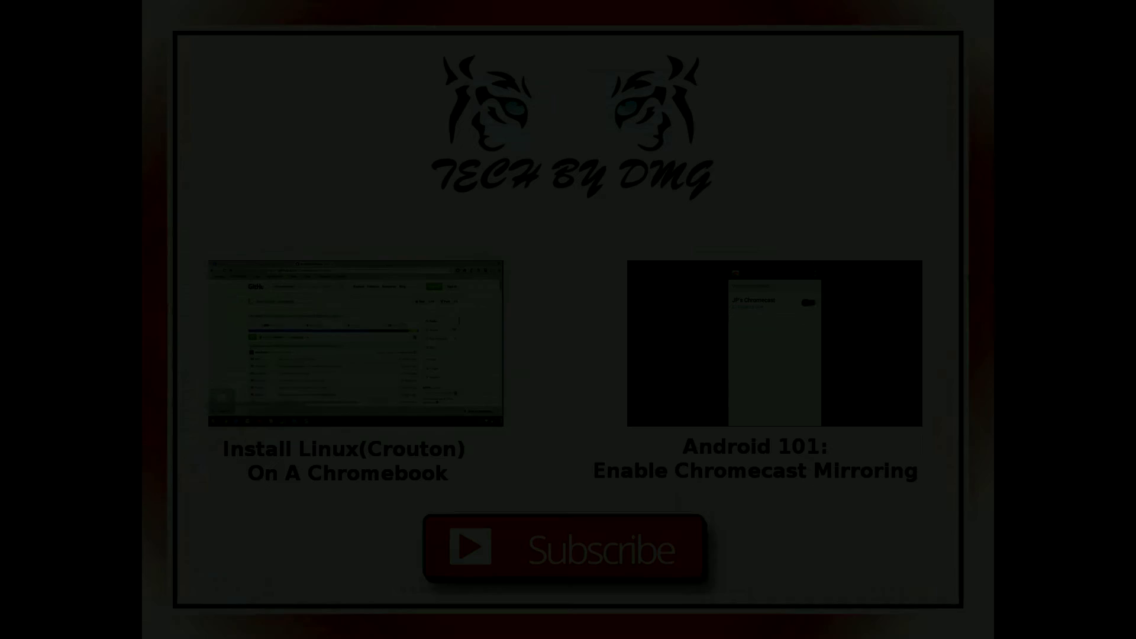